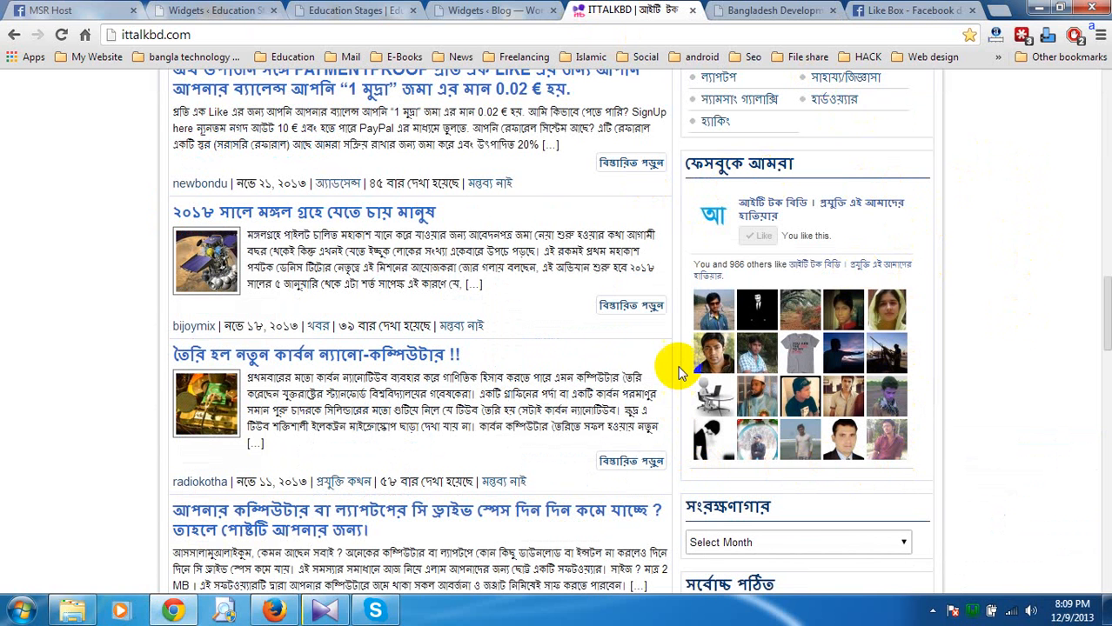
Step: Look at the bdreports24.com home page and go back to the Facebook like box on ittalkbd.com
{"action": "left_click", "coordinate": [765, 9]}
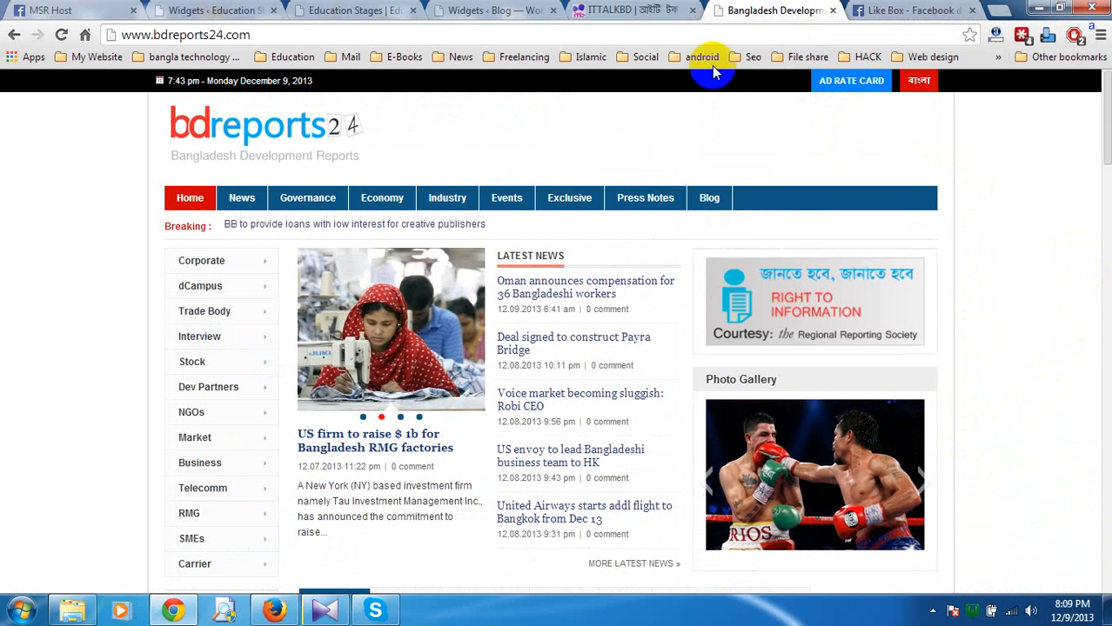
{"action": "left_click", "coordinate": [618, 9]}
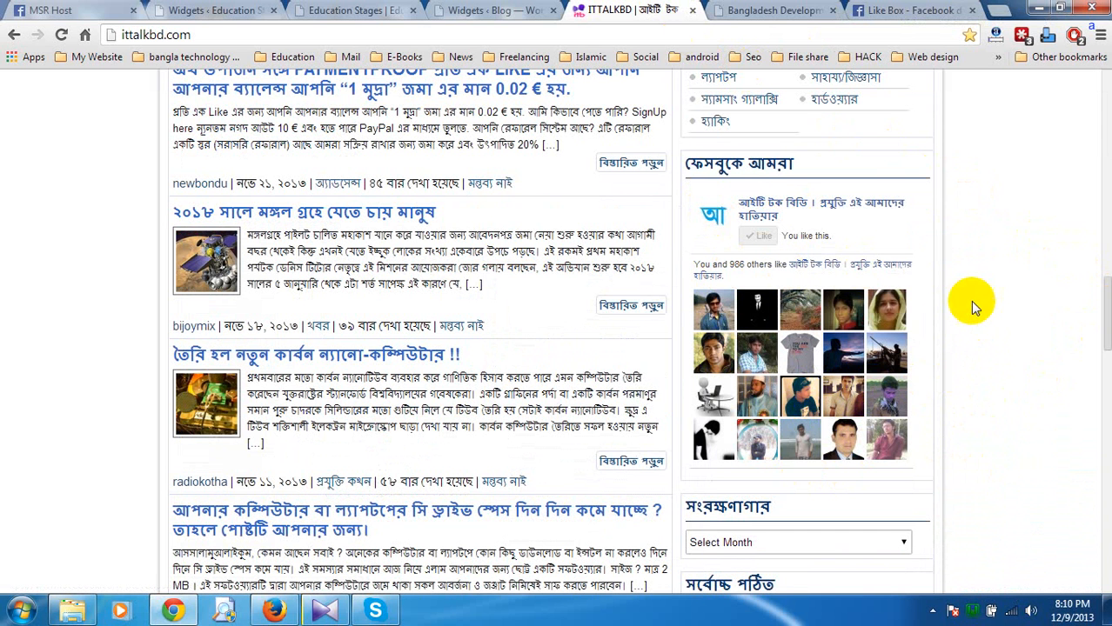
Step: Search Google for "facebook like box for web page" in a fresh tab and open the Facebook Developers Like Box result
{"action": "left_click", "coordinate": [972, 11]}
{"action": "left_click", "coordinate": [955, 12]}
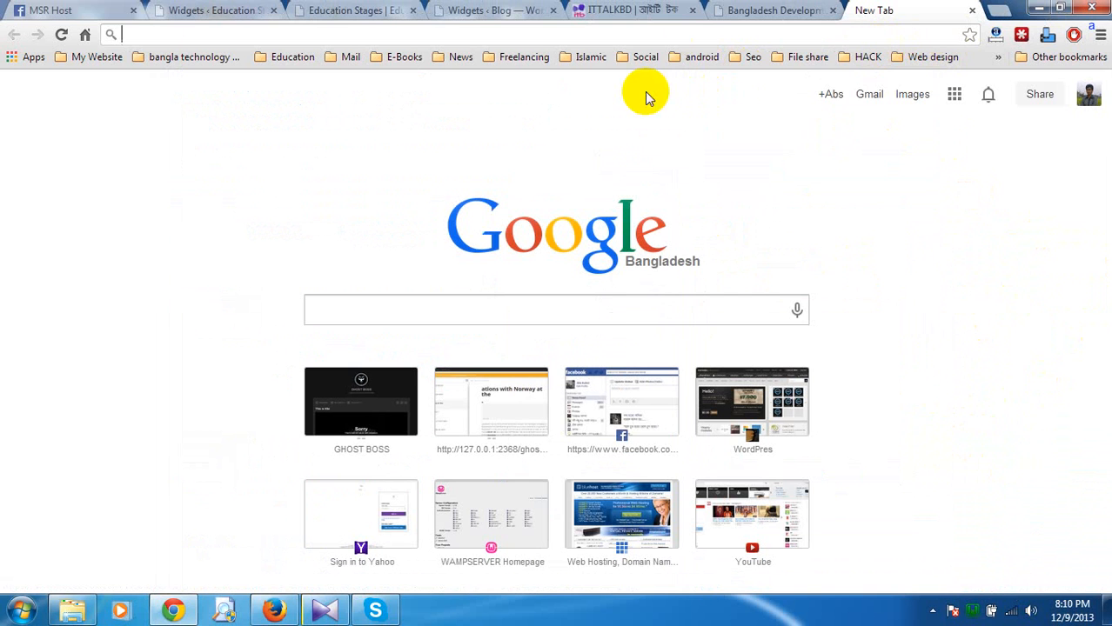
{"action": "type", "text": "fa"}
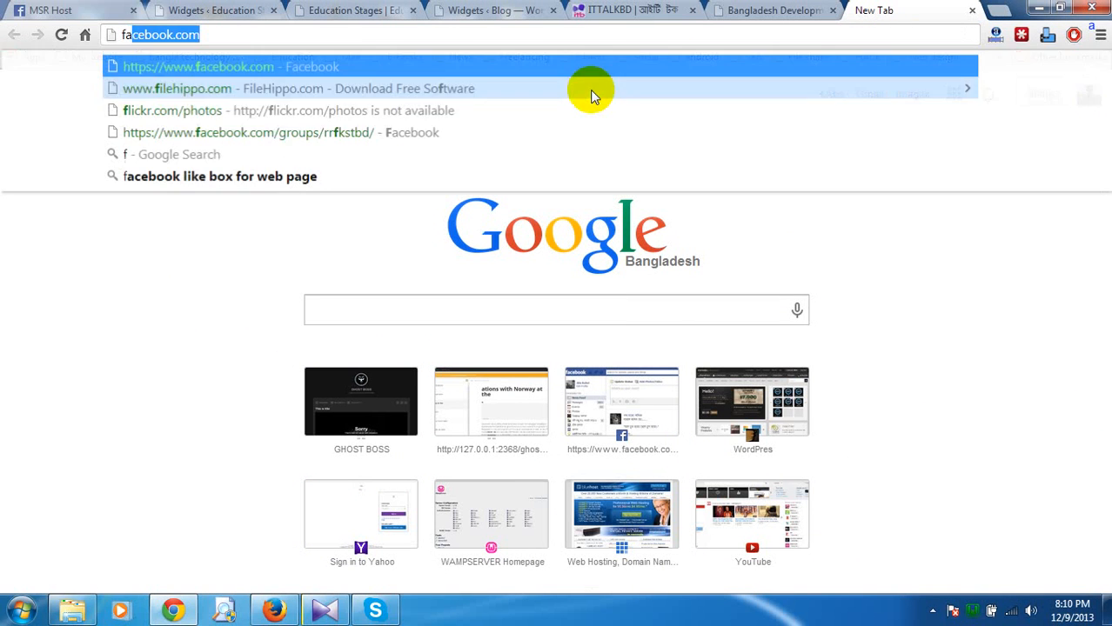
{"action": "type", "text": "ce"}
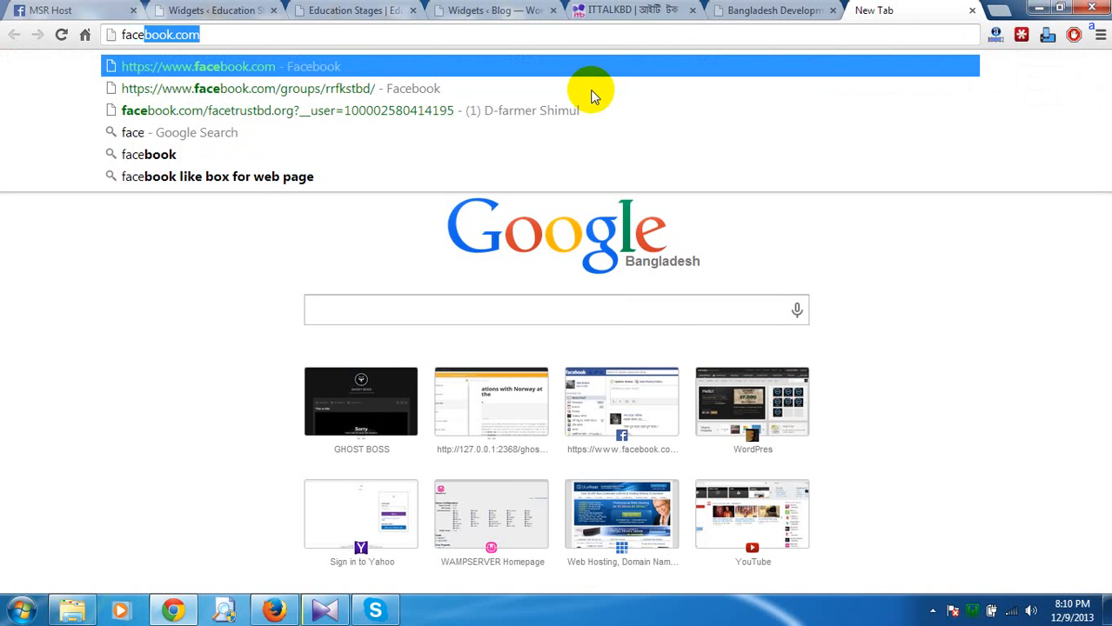
{"action": "type", "text": "book"}
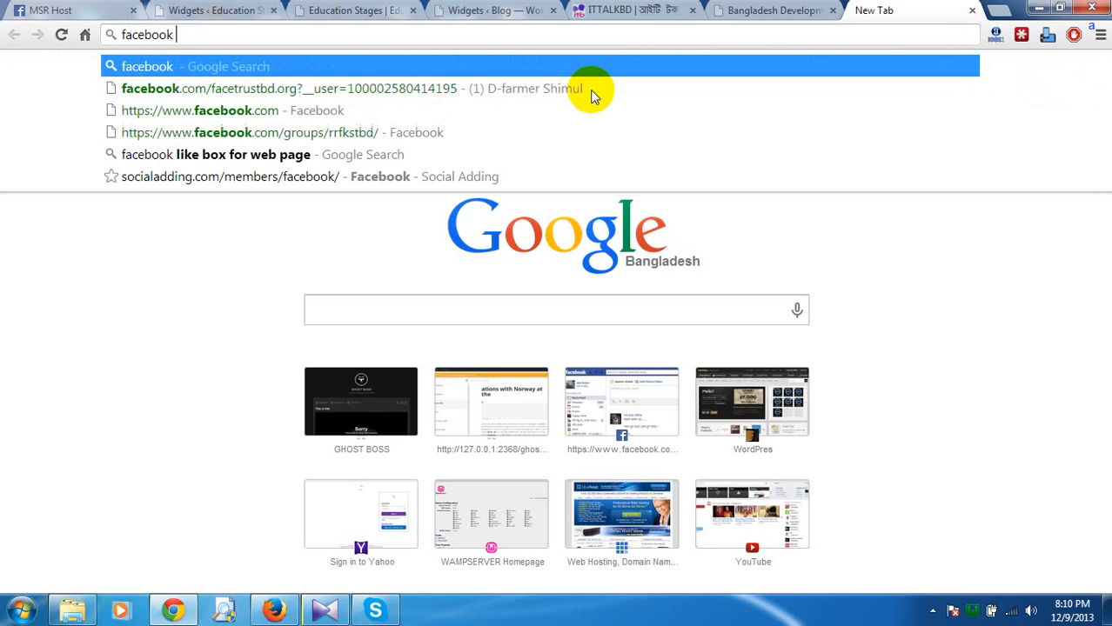
{"action": "type", "text": " li"}
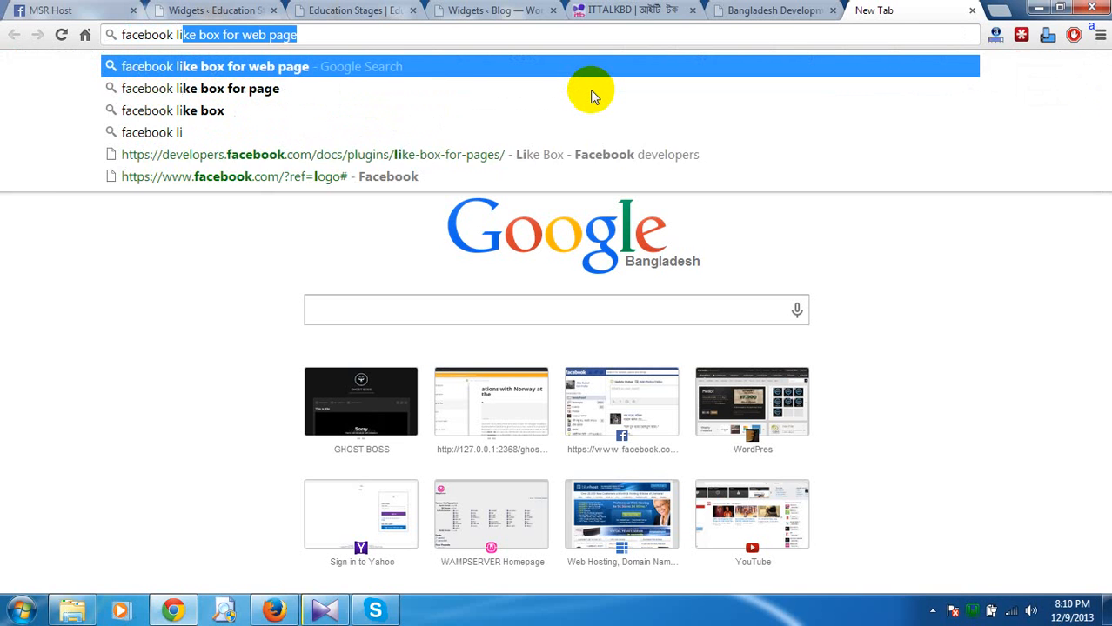
{"action": "type", "text": "ke box for web page"}
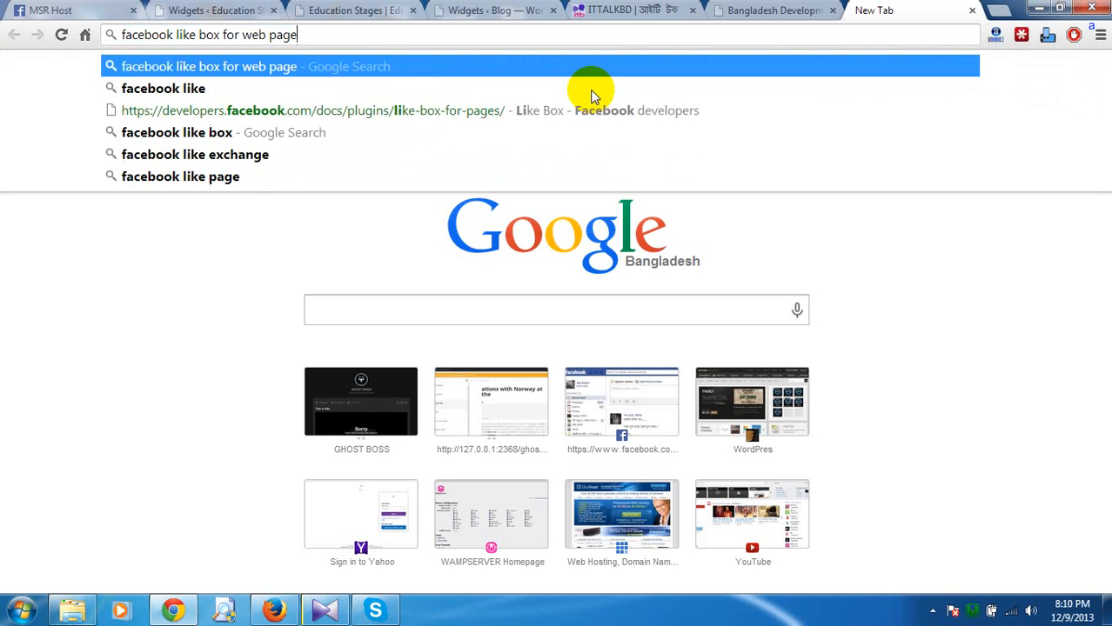
{"action": "key", "text": "End"}
{"action": "key", "text": "Return"}
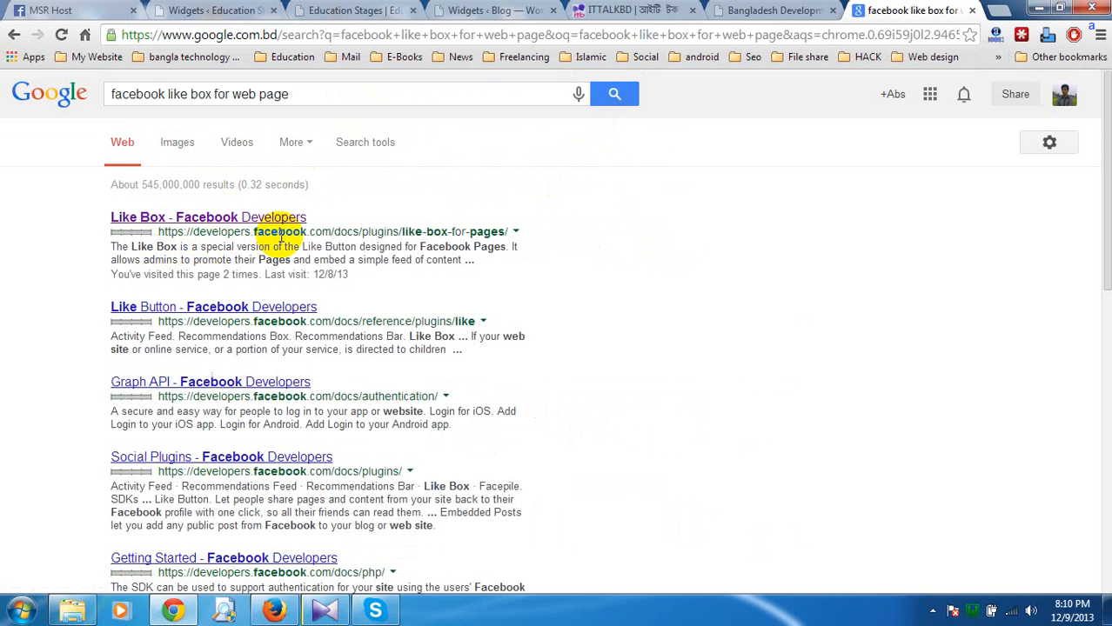
{"action": "left_click", "coordinate": [249, 225]}
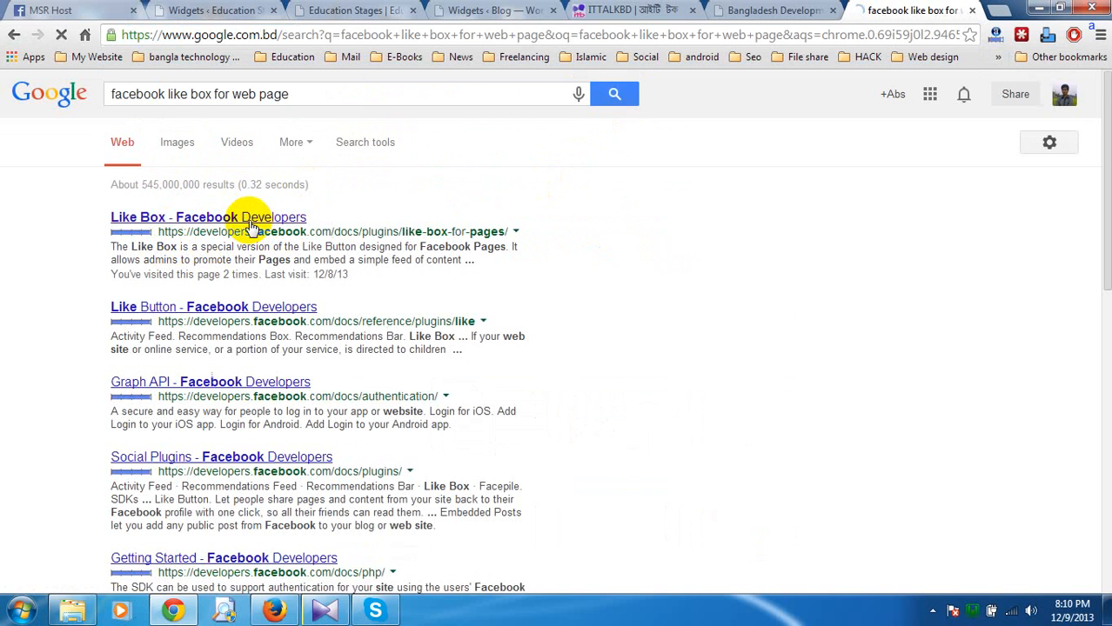
{"action": "left_click_drag", "start_coordinate": [558, 256], "coordinate": [343, 263]}
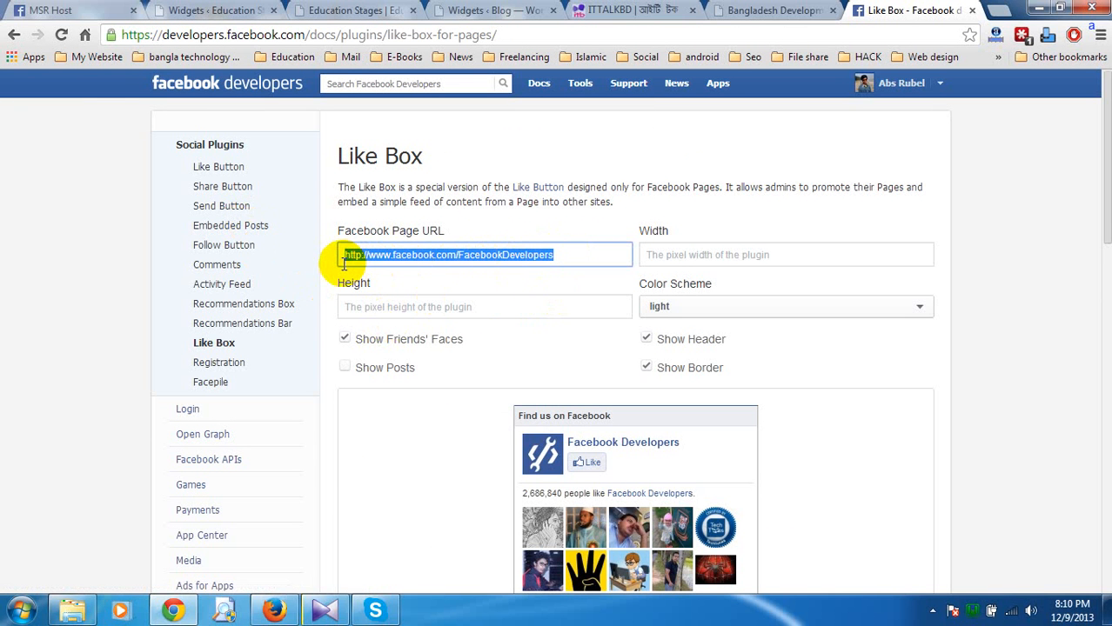
{"action": "left_click", "coordinate": [74, 10]}
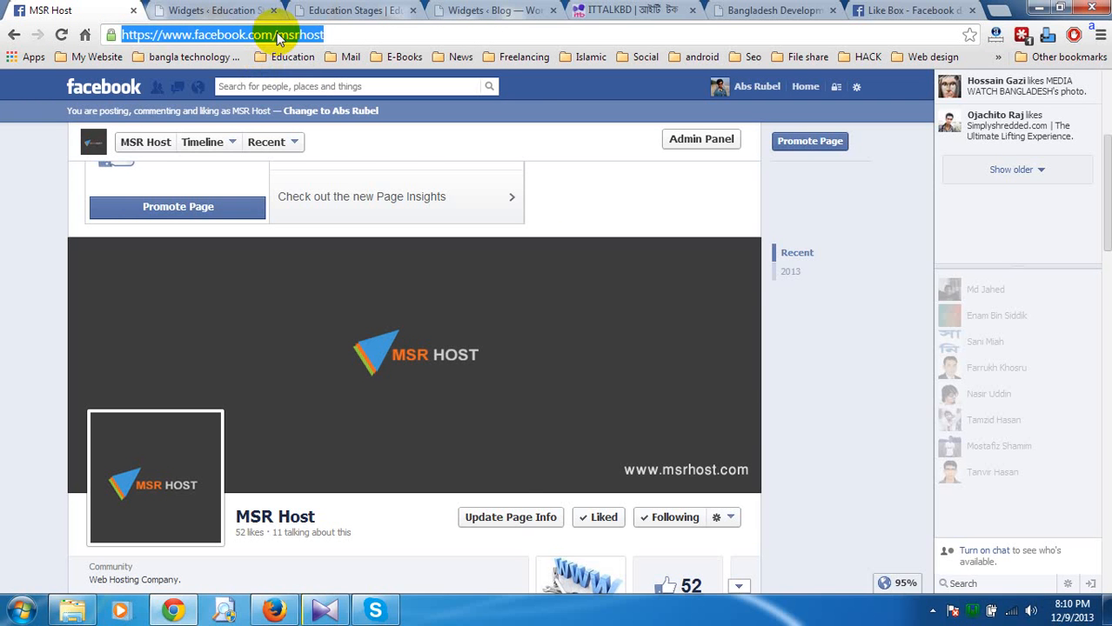
{"action": "left_click", "coordinate": [913, 9]}
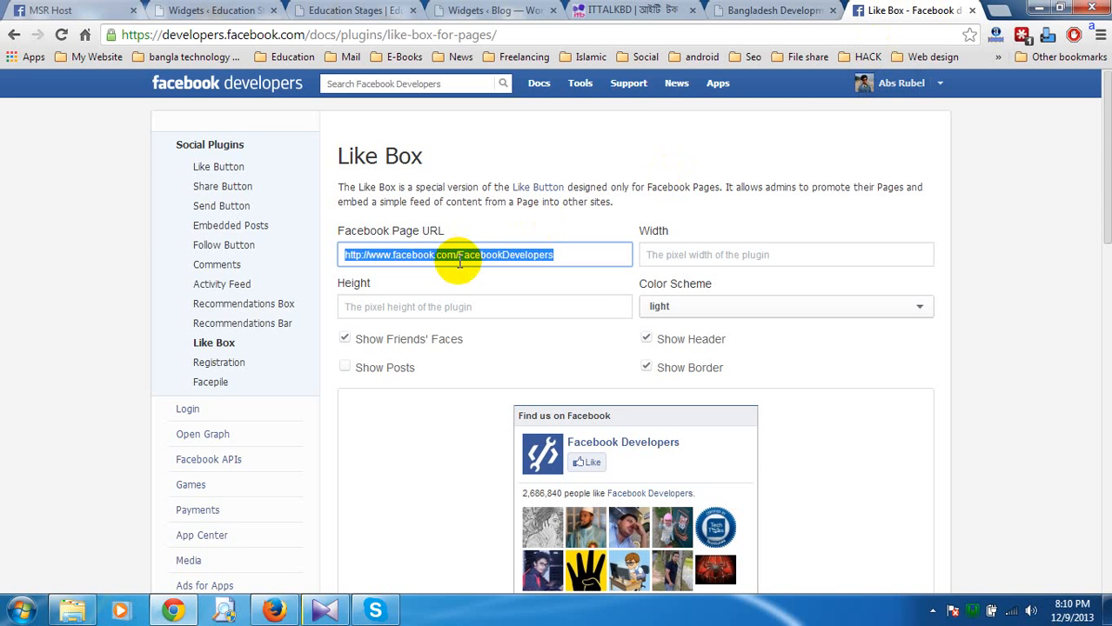
{"action": "type", "text": "https://www.facebook.com/msrhost"}
{"action": "left_click", "coordinate": [794, 236]}
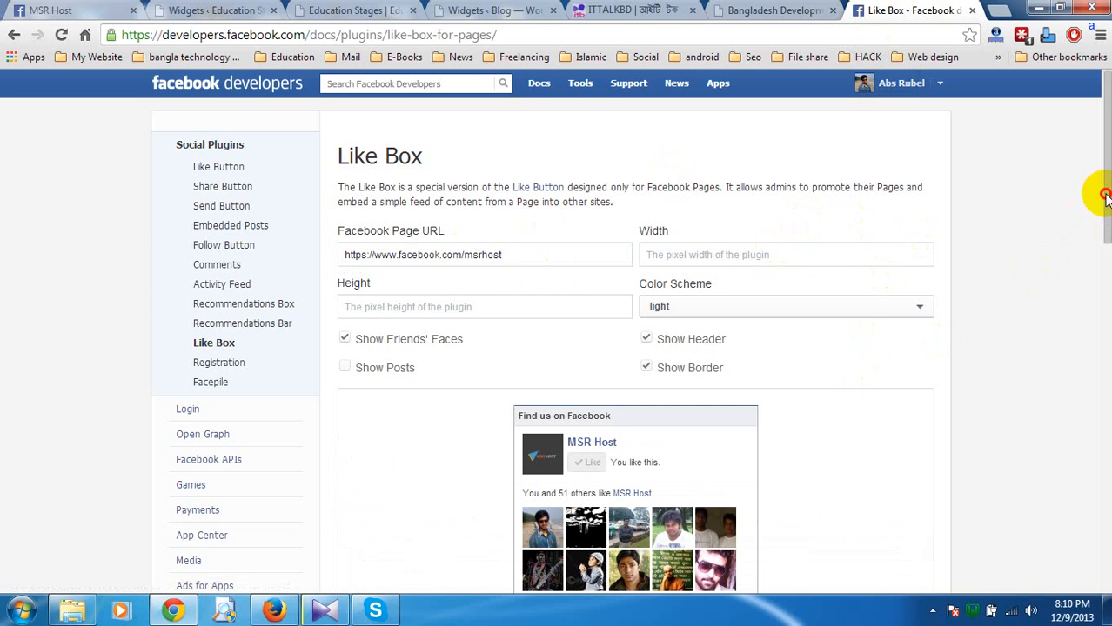
Step: Turn off Show Header for the MSR Host like box
{"action": "left_click_drag", "start_coordinate": [1105, 196], "coordinate": [1103, 226]}
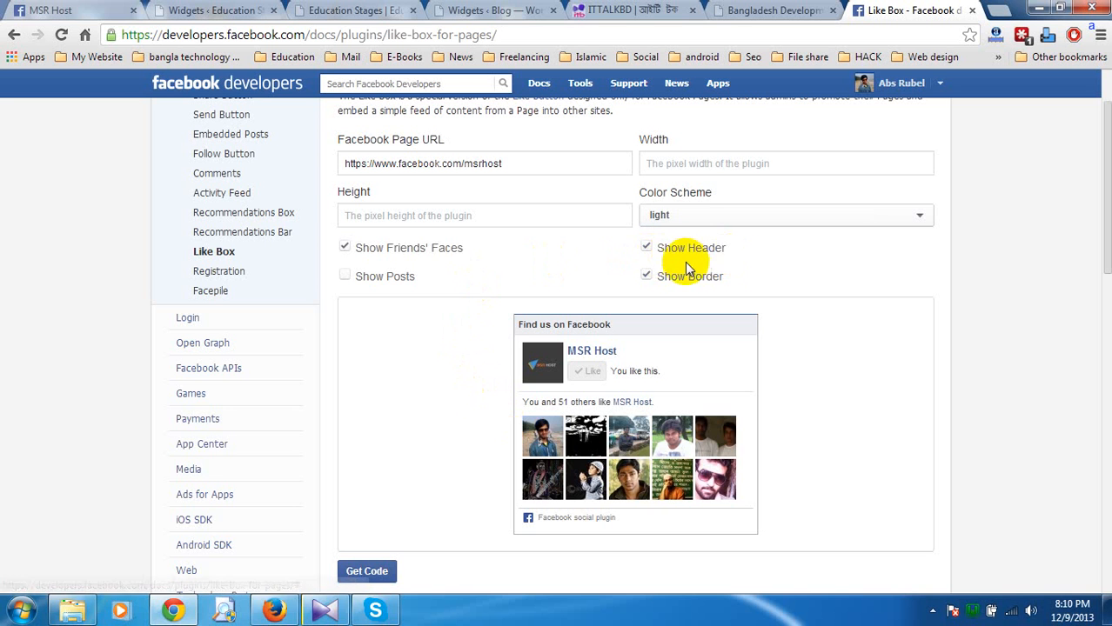
{"action": "left_click", "coordinate": [649, 250]}
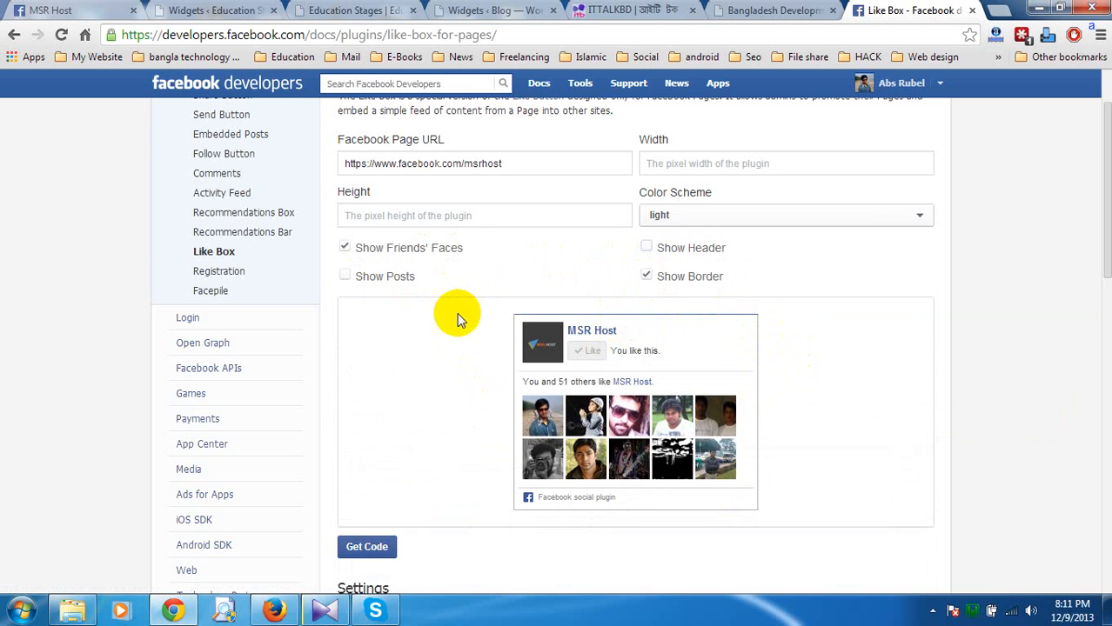
Step: Try the like box preview with Show Posts enabled and disable that option again
{"action": "left_click", "coordinate": [352, 280]}
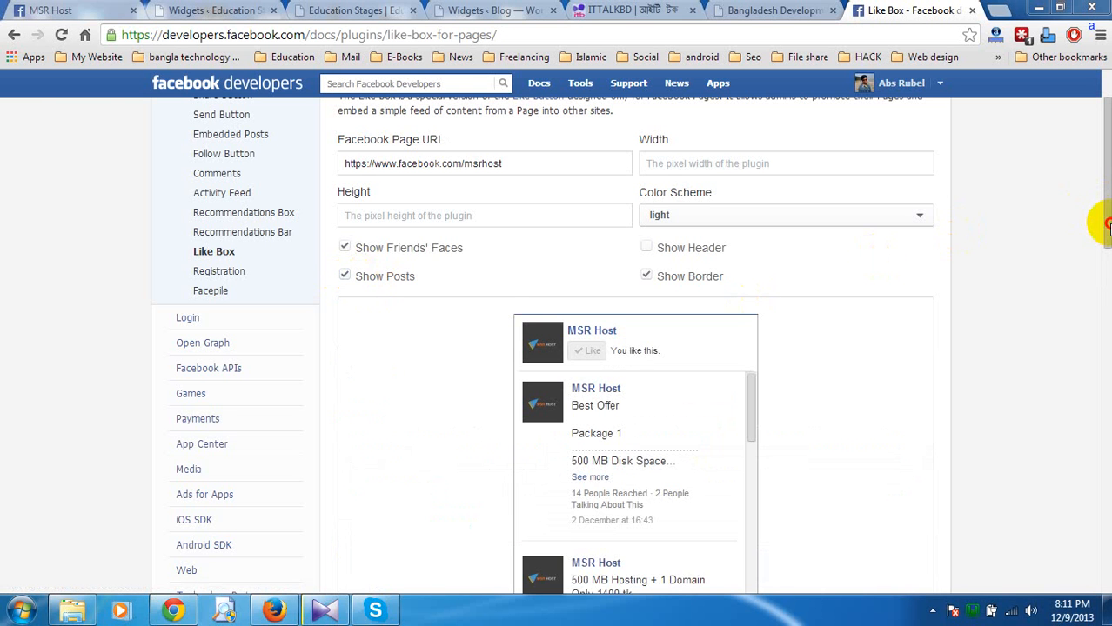
{"action": "scroll", "coordinate": [1085, 218], "scroll_direction": "down", "scroll_amount": 1}
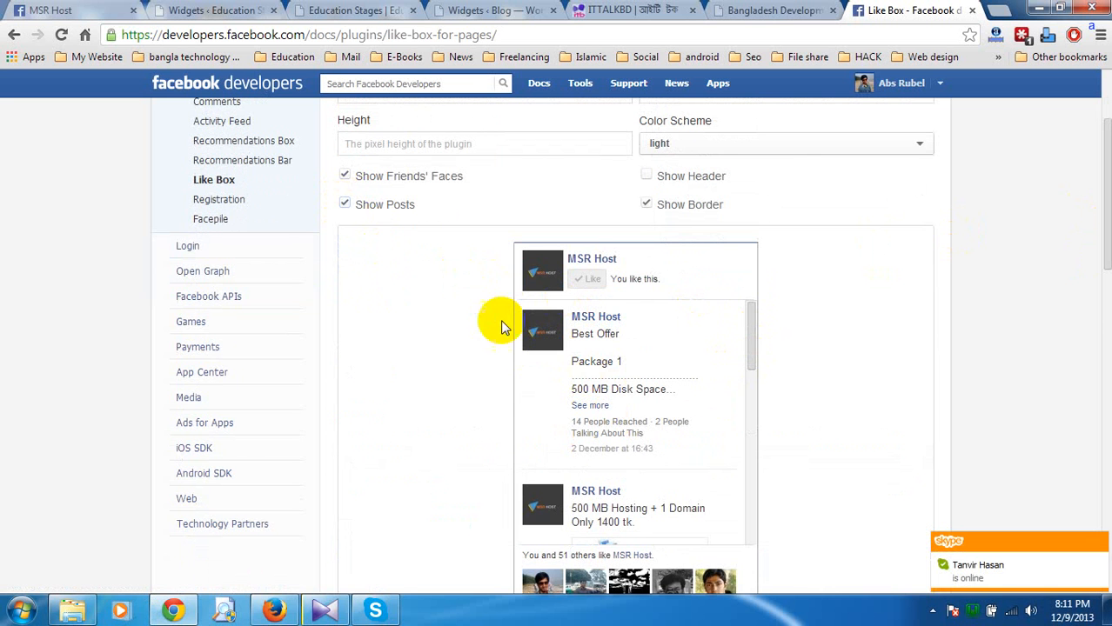
{"action": "left_click", "coordinate": [346, 207]}
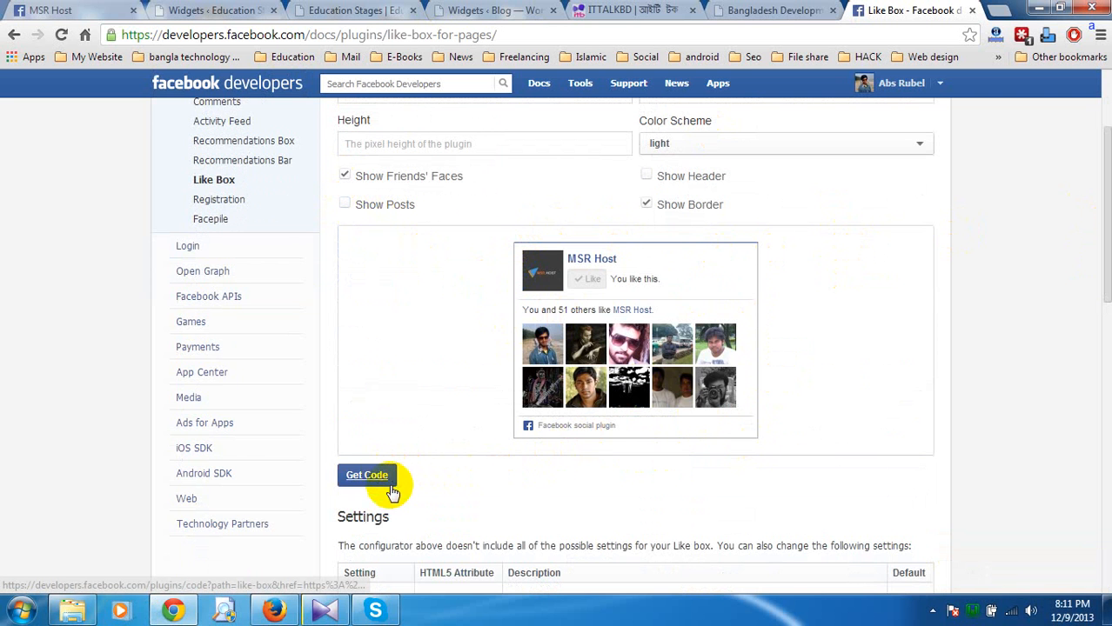
Step: Generate the like box plugin code and copy its complete IFRAME version
{"action": "left_click", "coordinate": [366, 476]}
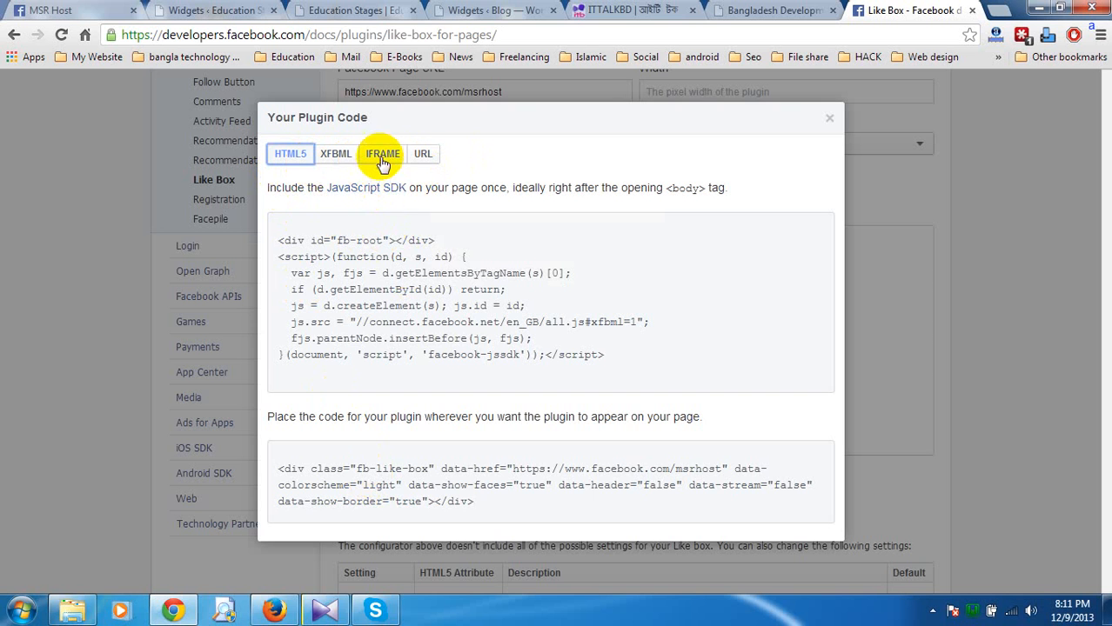
{"action": "left_click", "coordinate": [384, 162]}
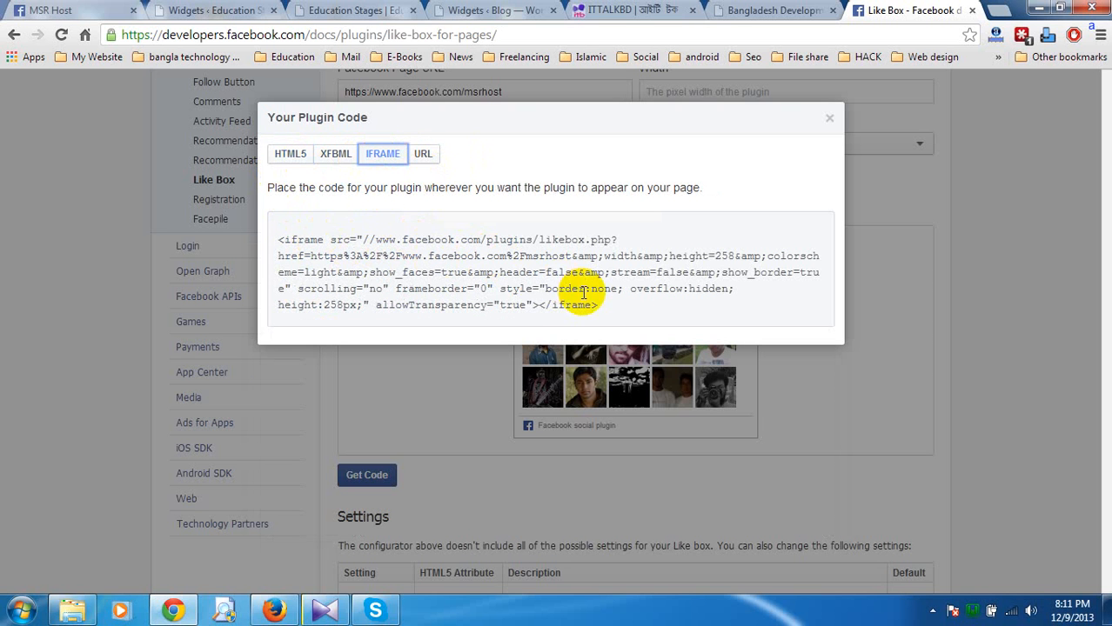
{"action": "left_click_drag", "start_coordinate": [610, 307], "coordinate": [271, 230]}
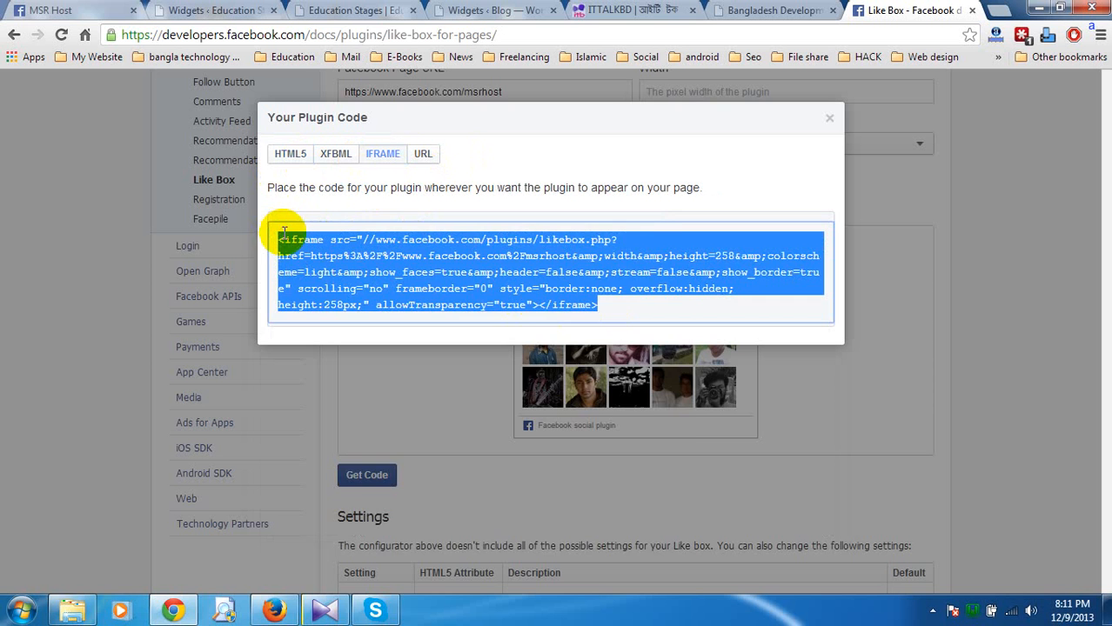
{"action": "right_click", "coordinate": [283, 233]}
{"action": "left_click", "coordinate": [323, 305]}
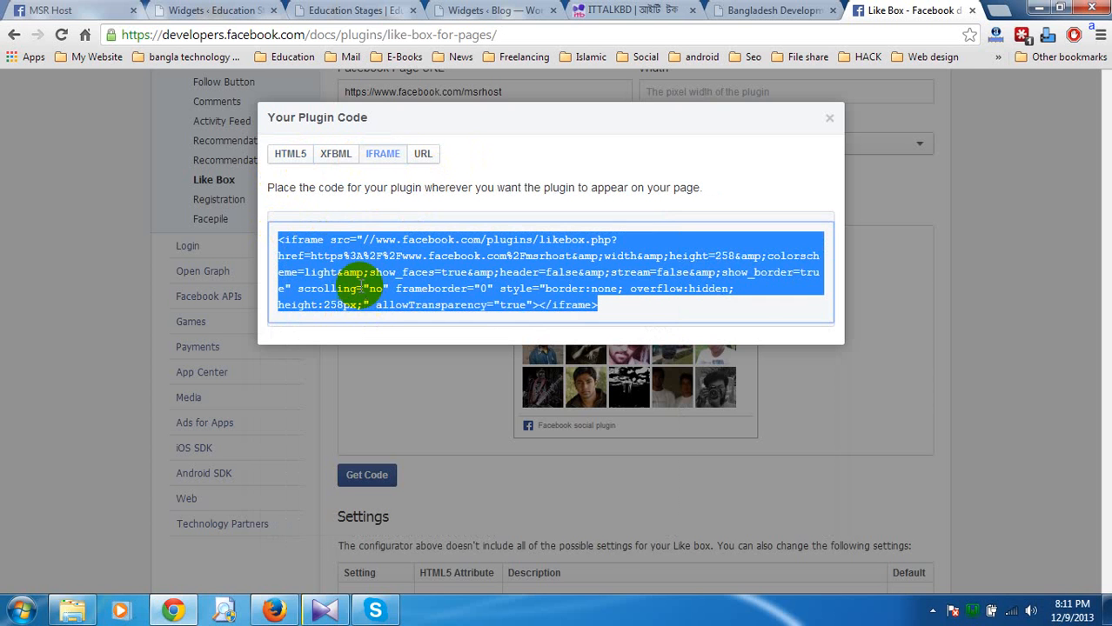
Step: Delete the Text widget containing the like box code from the Home Right Sidebar of the Blog site
{"action": "left_click", "coordinate": [444, 11]}
{"action": "left_click", "coordinate": [369, 9]}
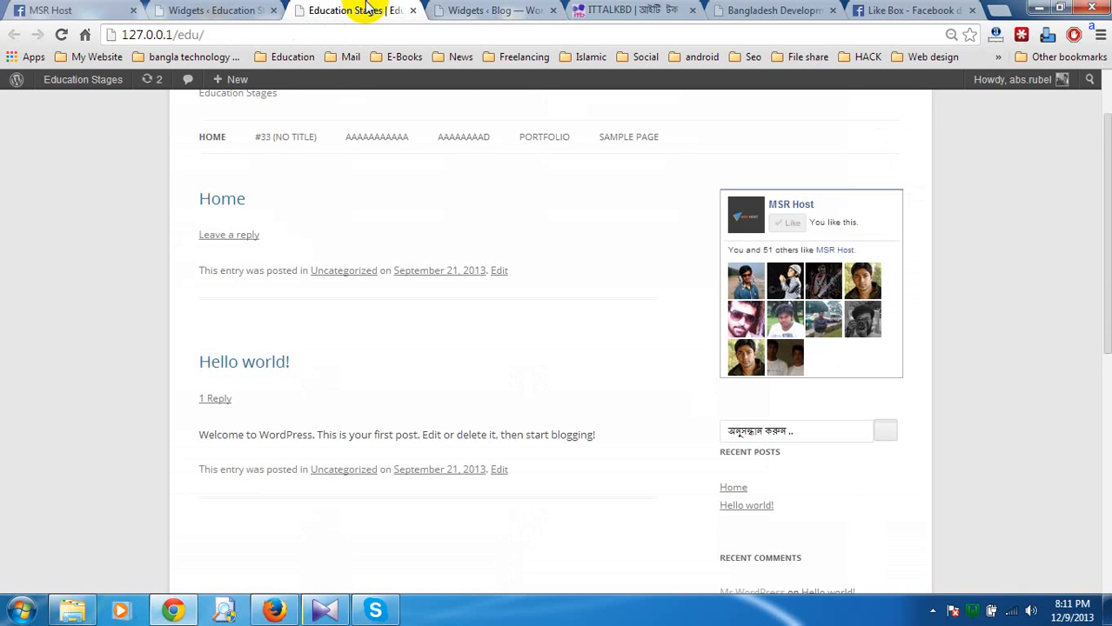
{"action": "left_click", "coordinate": [494, 11]}
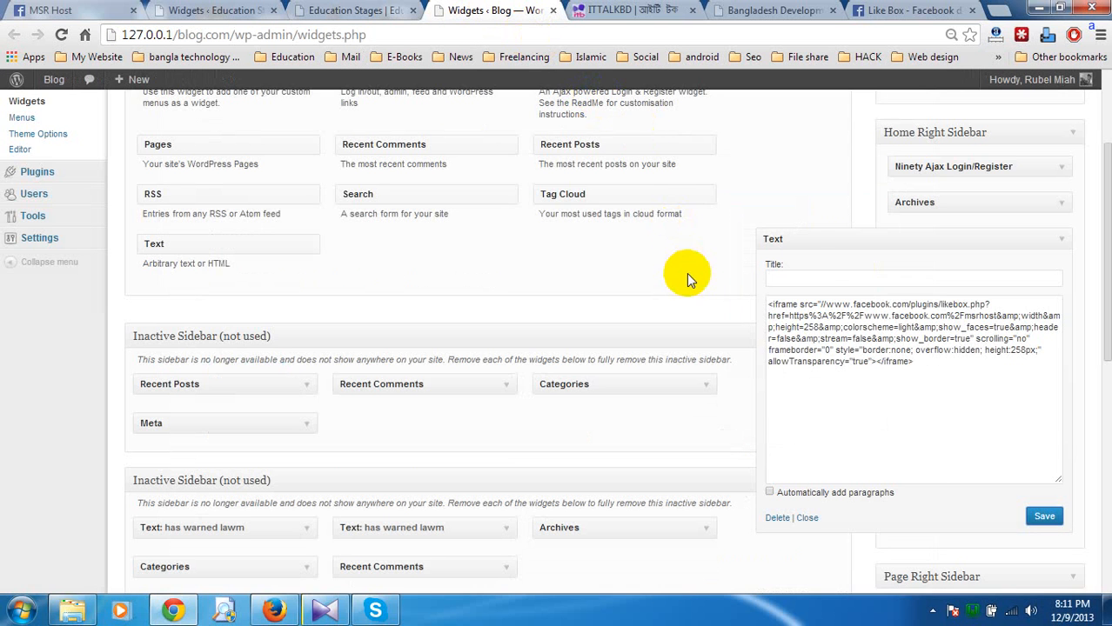
{"action": "left_click", "coordinate": [779, 517]}
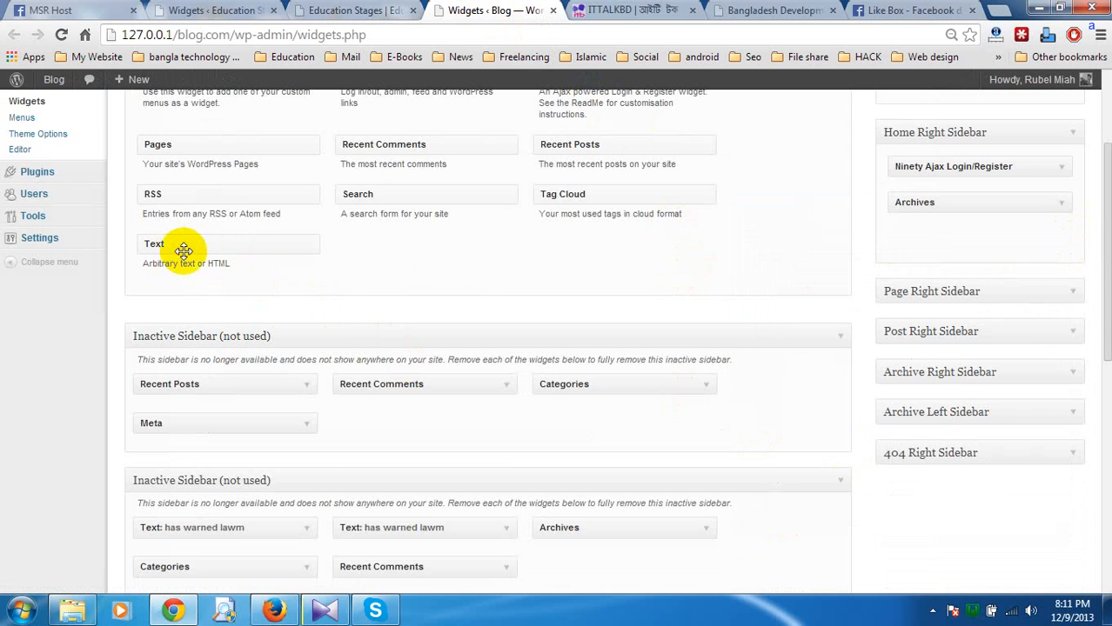
Step: Add an empty Text widget below Archives in the Blog site's Home Right Sidebar
{"action": "left_click_drag", "start_coordinate": [191, 251], "coordinate": [993, 258]}
{"action": "left_click", "coordinate": [946, 331]}
{"action": "right_click", "coordinate": [877, 338]}
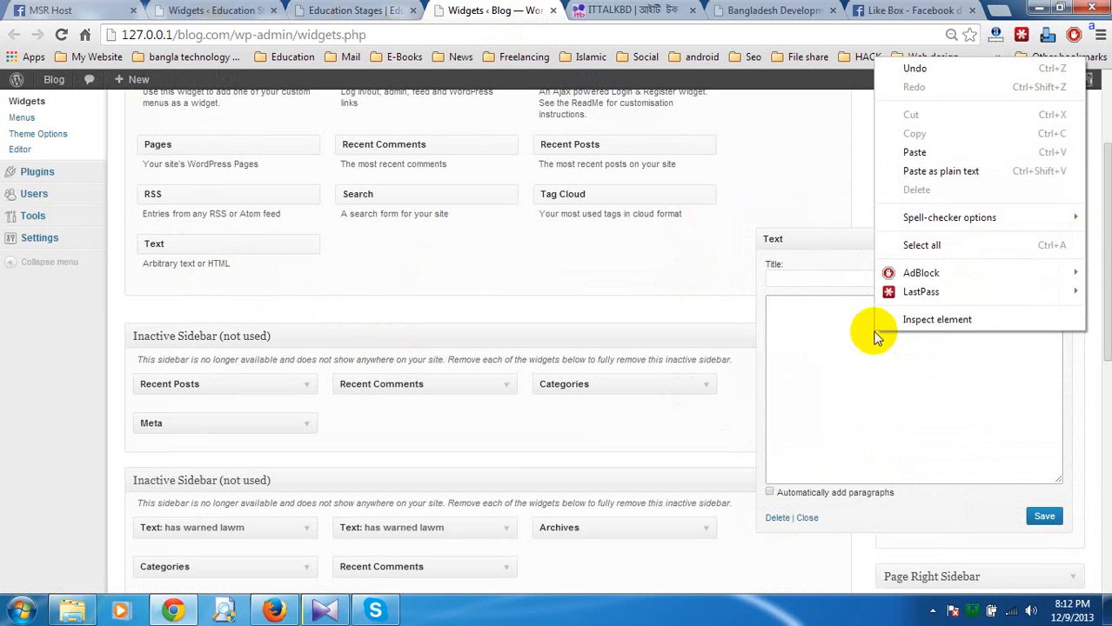
{"action": "left_click", "coordinate": [731, 268]}
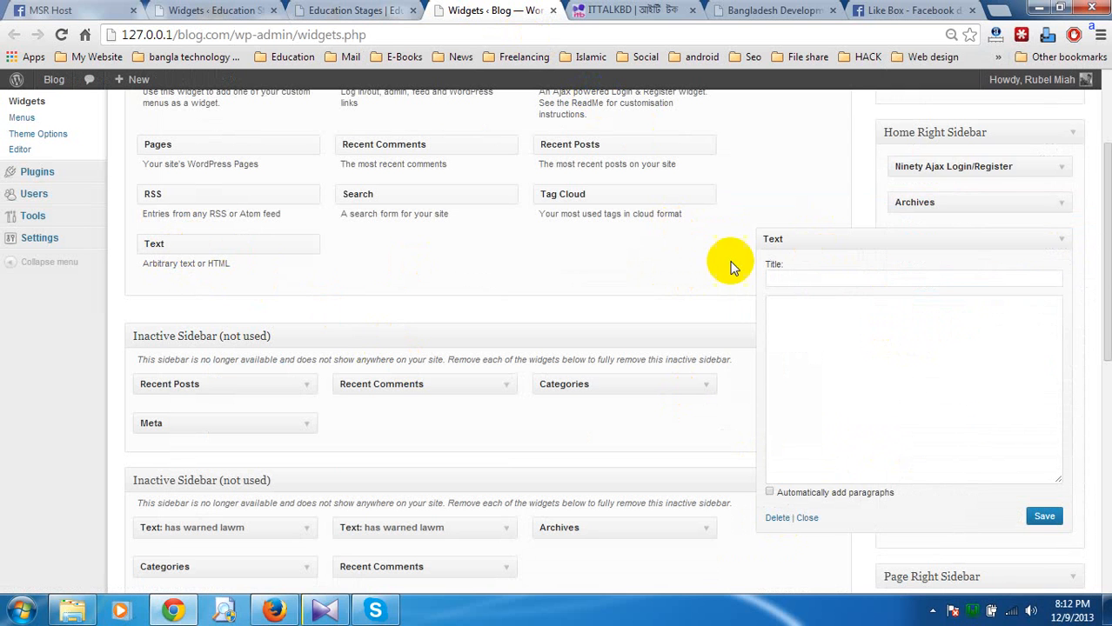
Step: Add a Text widget first in the Education Stages site's Main Sidebar and paste the copied iframe code into its content
{"action": "left_click", "coordinate": [333, 9]}
{"action": "left_click", "coordinate": [246, 7]}
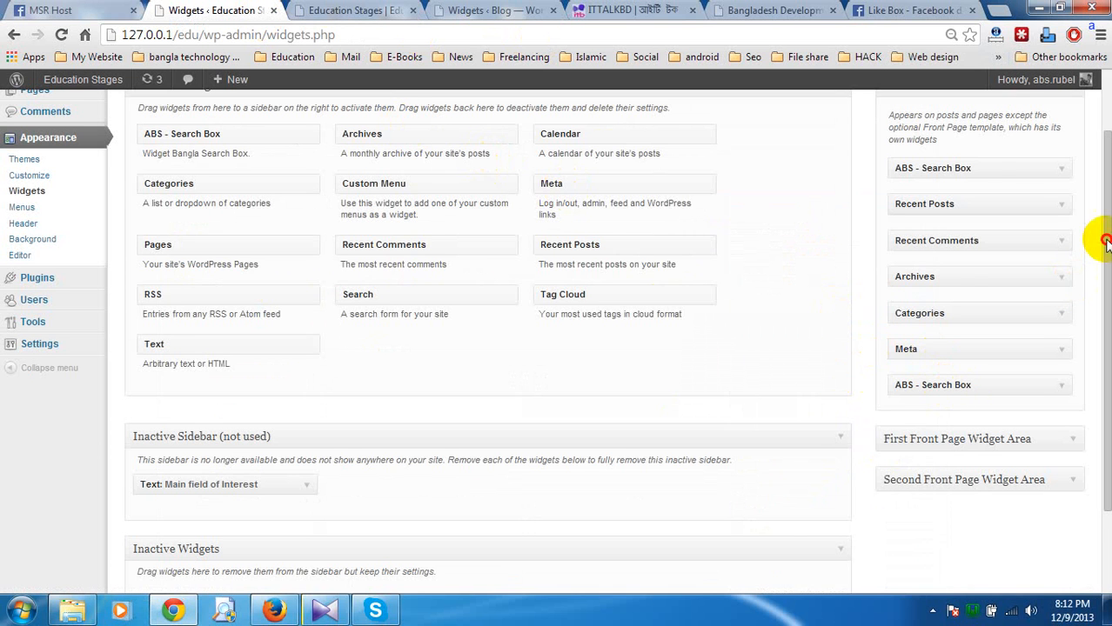
{"action": "left_click_drag", "start_coordinate": [1099, 239], "coordinate": [1097, 168]}
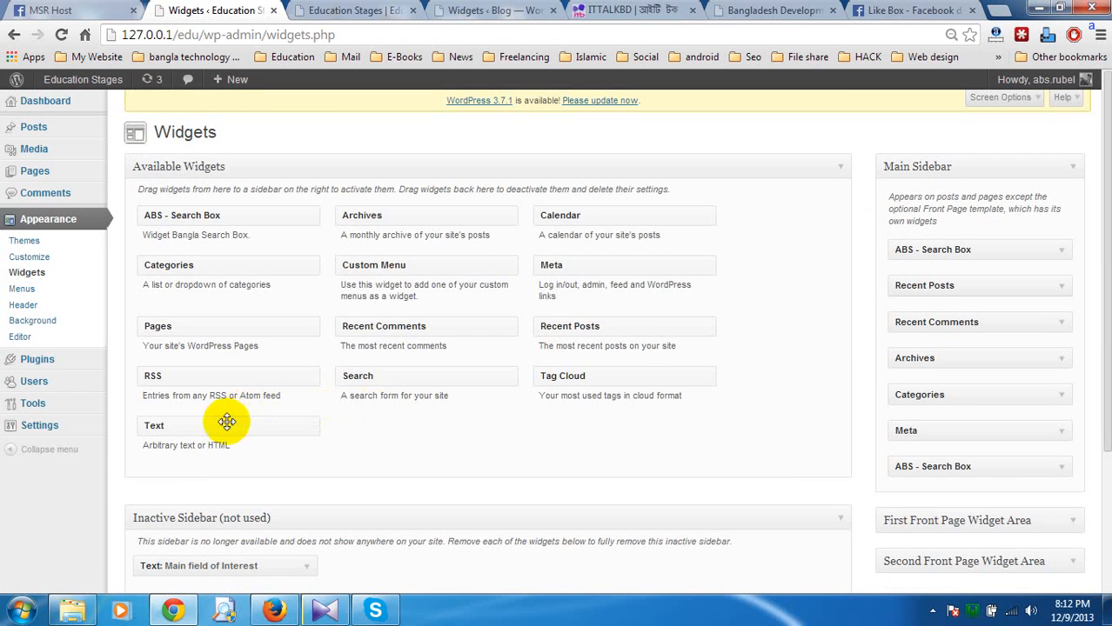
{"action": "left_click_drag", "start_coordinate": [229, 423], "coordinate": [973, 231]}
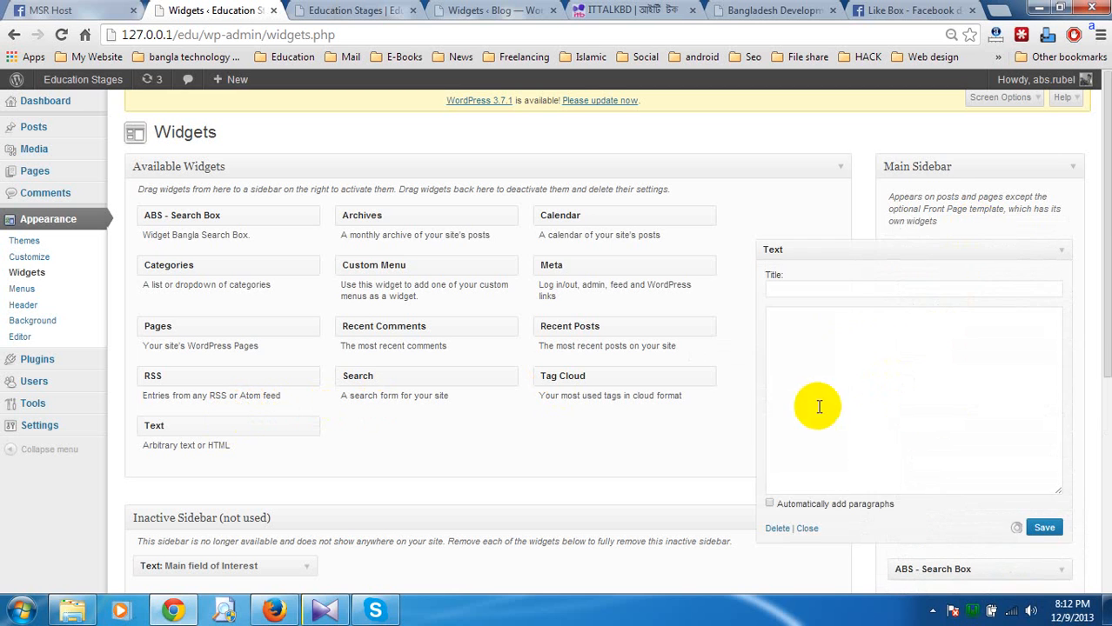
{"action": "left_click", "coordinate": [798, 368]}
{"action": "right_click", "coordinate": [806, 367]}
{"action": "left_click", "coordinate": [846, 188]}
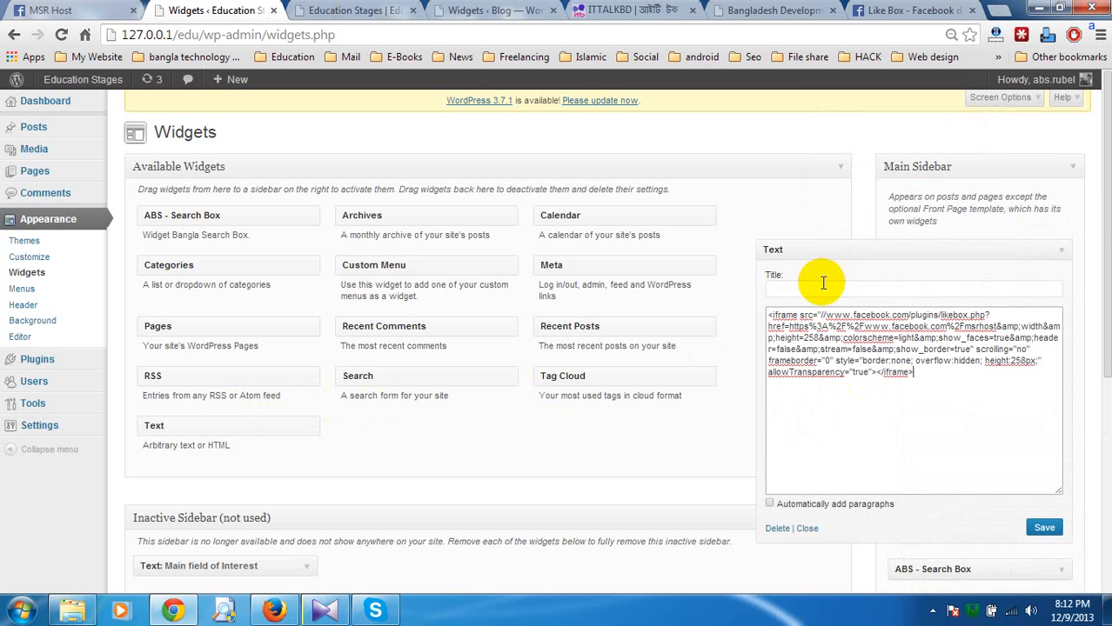
Step: Title the new Text widget "Facebook Likebox" and save it
{"action": "left_click", "coordinate": [823, 284]}
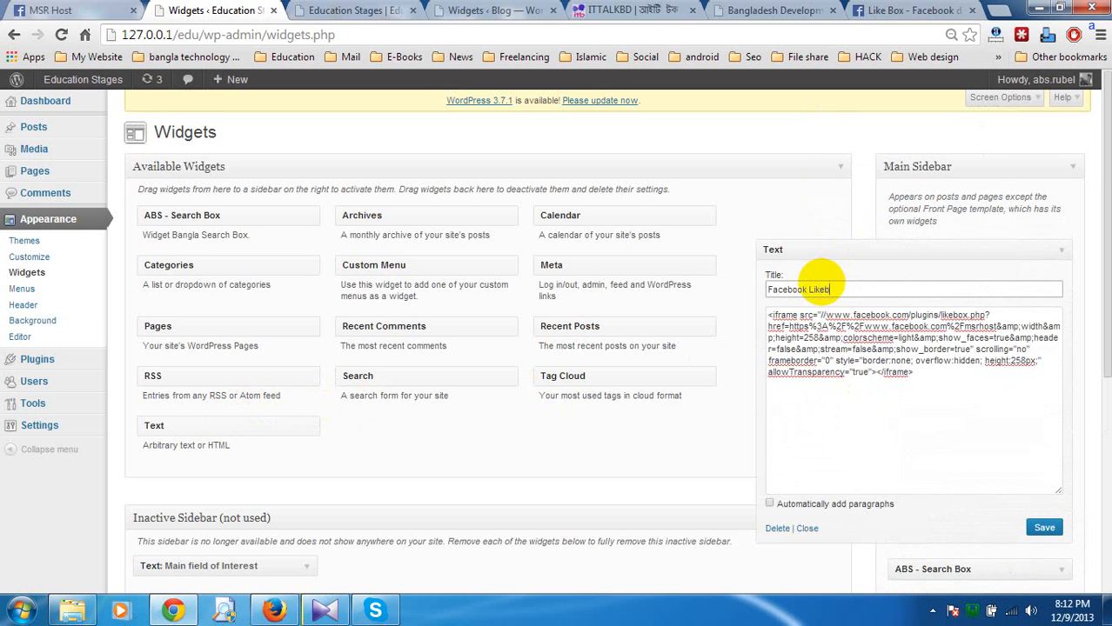
{"action": "left_click", "coordinate": [1042, 528]}
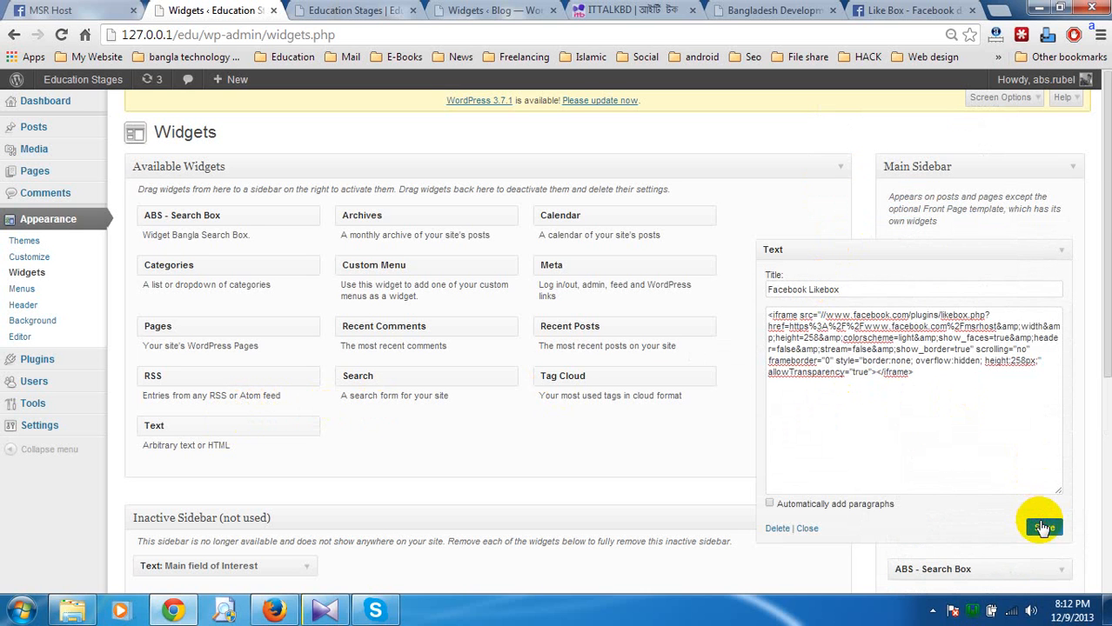
Step: Reload the Education Stages home page and check the titled Facebook like box in its sidebar
{"action": "left_click", "coordinate": [383, 11]}
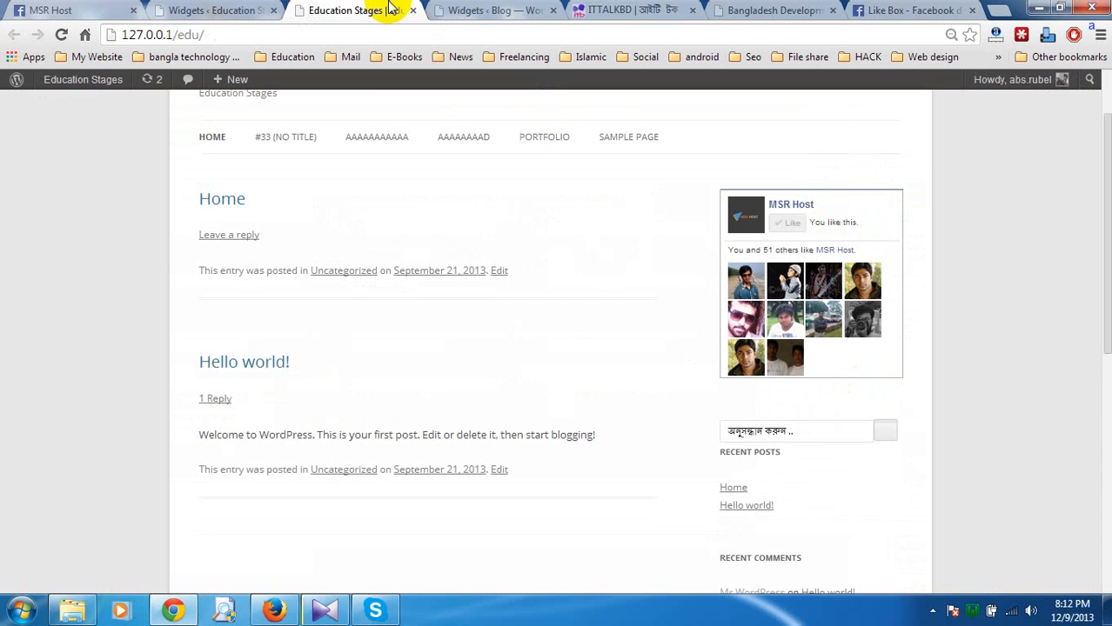
{"action": "right_click", "coordinate": [151, 182]}
{"action": "left_click", "coordinate": [190, 229]}
{"action": "left_click", "coordinate": [198, 9]}
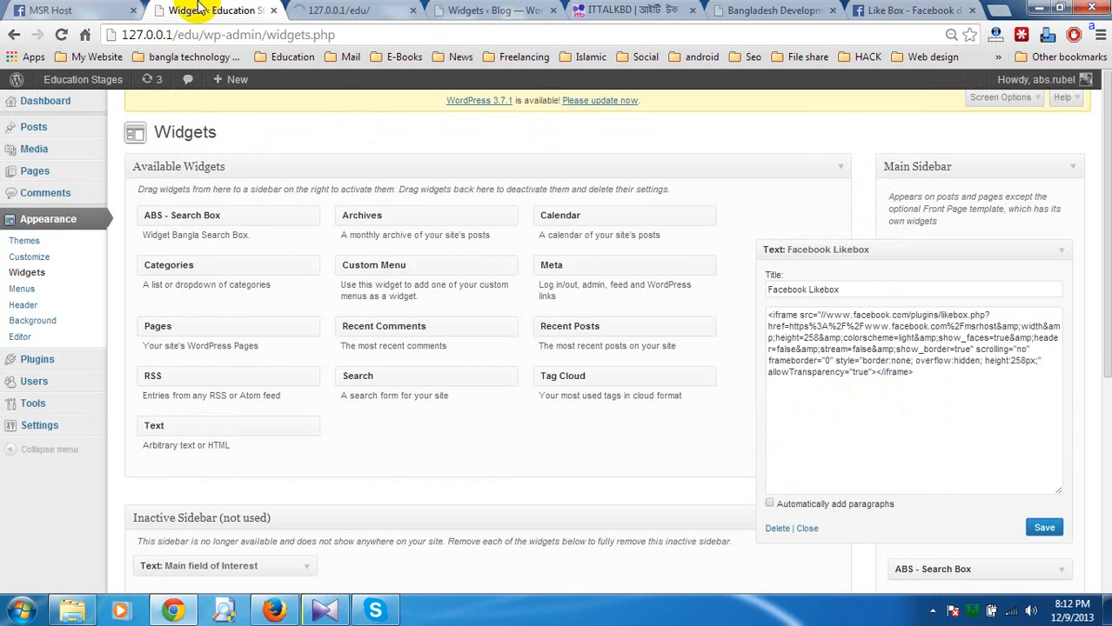
{"action": "left_click", "coordinate": [339, 8]}
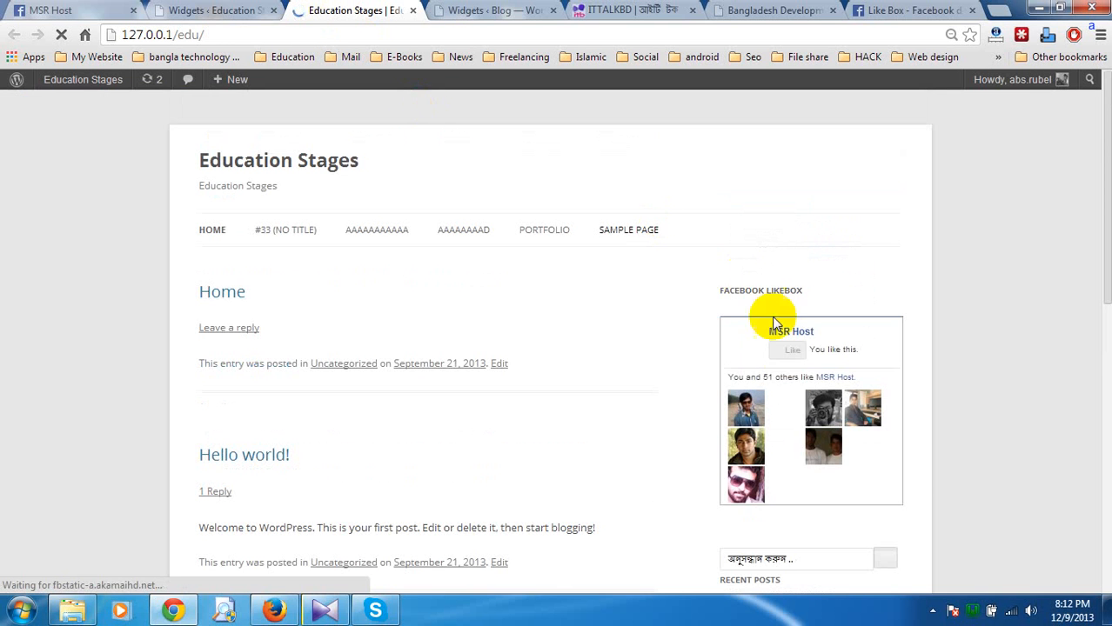
{"action": "scroll", "coordinate": [901, 440], "scroll_direction": "down", "scroll_amount": 1}
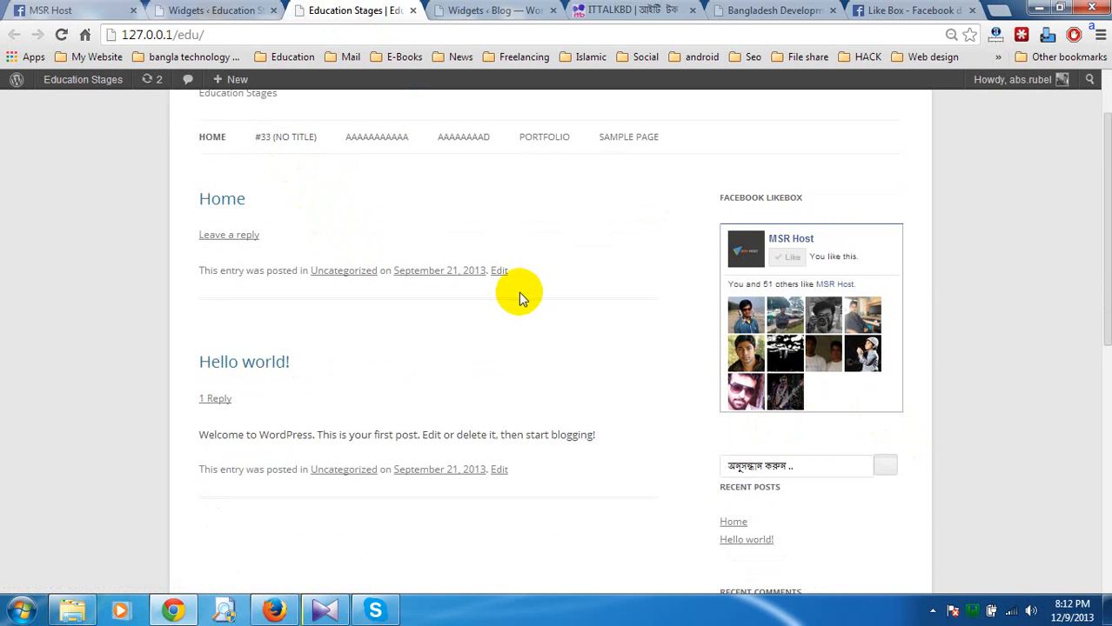
Step: Reload the bdreports24.com home page and examine its floating Facebook like box as a live example
{"action": "left_click", "coordinate": [770, 11]}
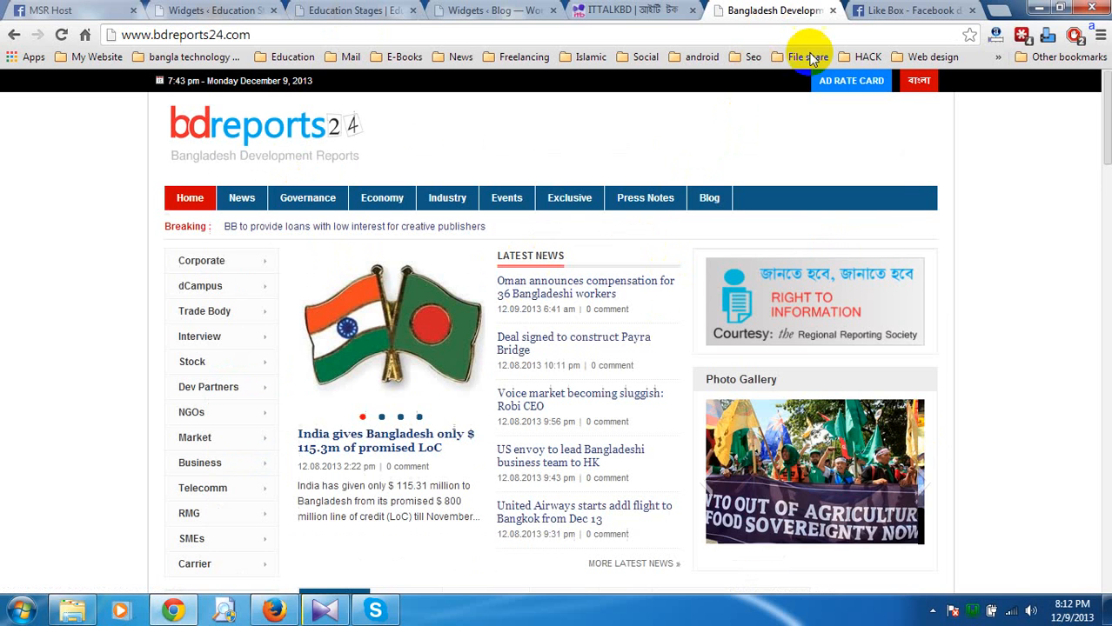
{"action": "right_click", "coordinate": [997, 150]}
{"action": "left_click", "coordinate": [1025, 206]}
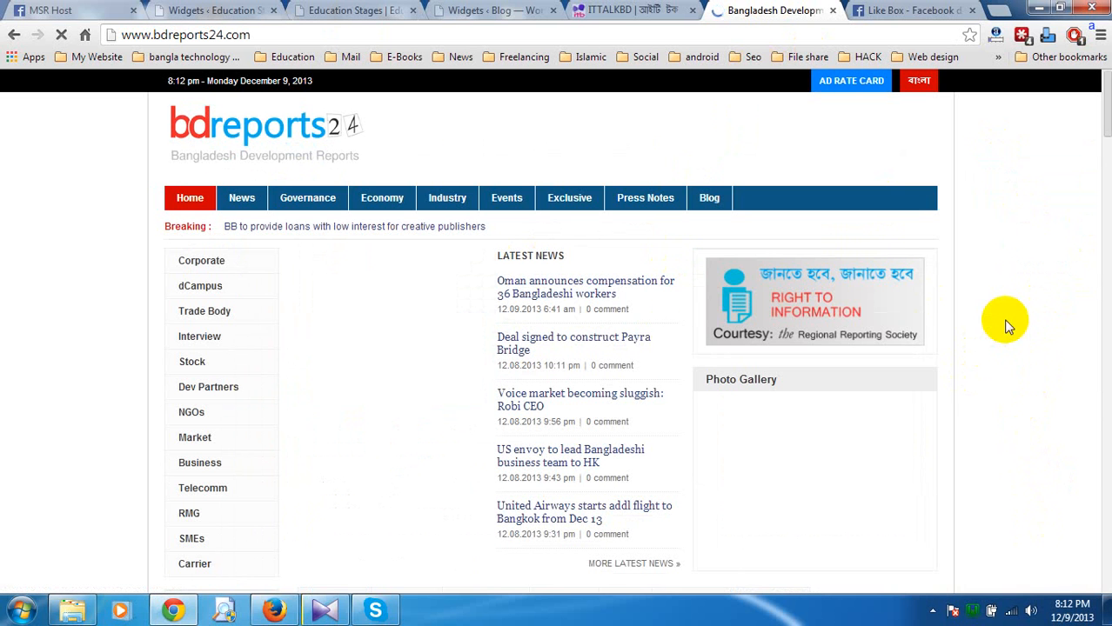
{"action": "left_click_drag", "start_coordinate": [1106, 104], "coordinate": [1107, 106]}
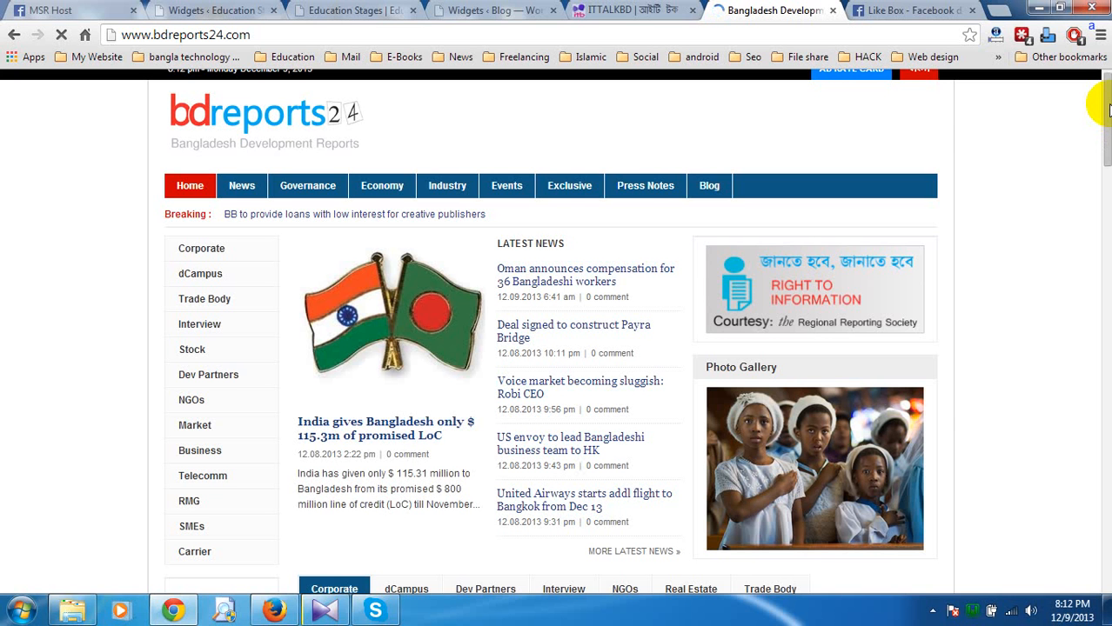
{"action": "left_click_drag", "start_coordinate": [1108, 109], "coordinate": [1106, 139]}
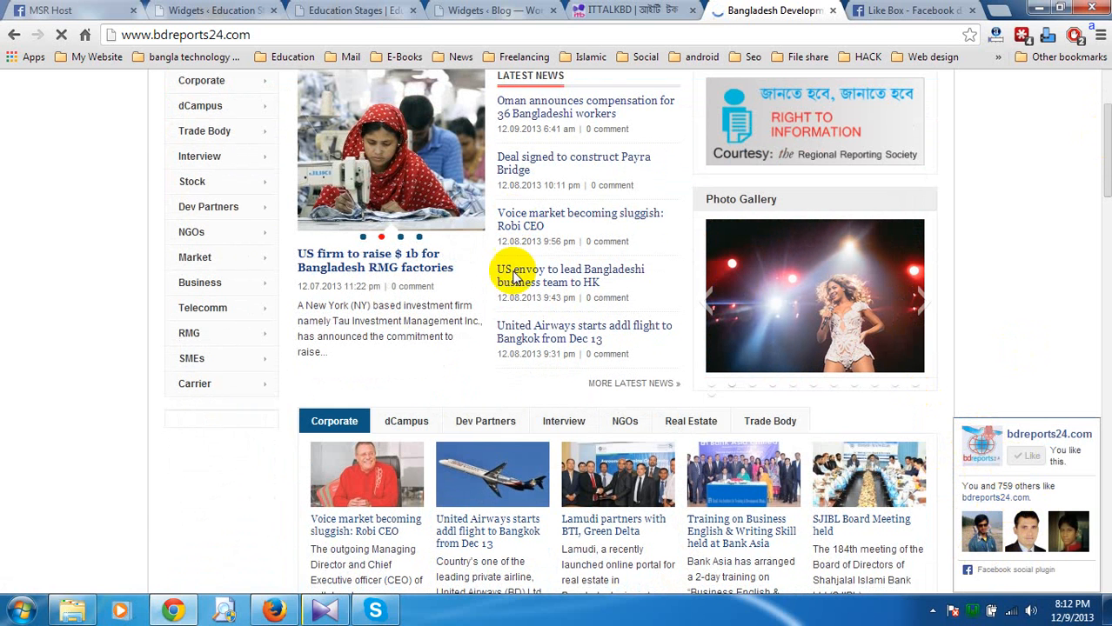
{"action": "left_click", "coordinate": [933, 612]}
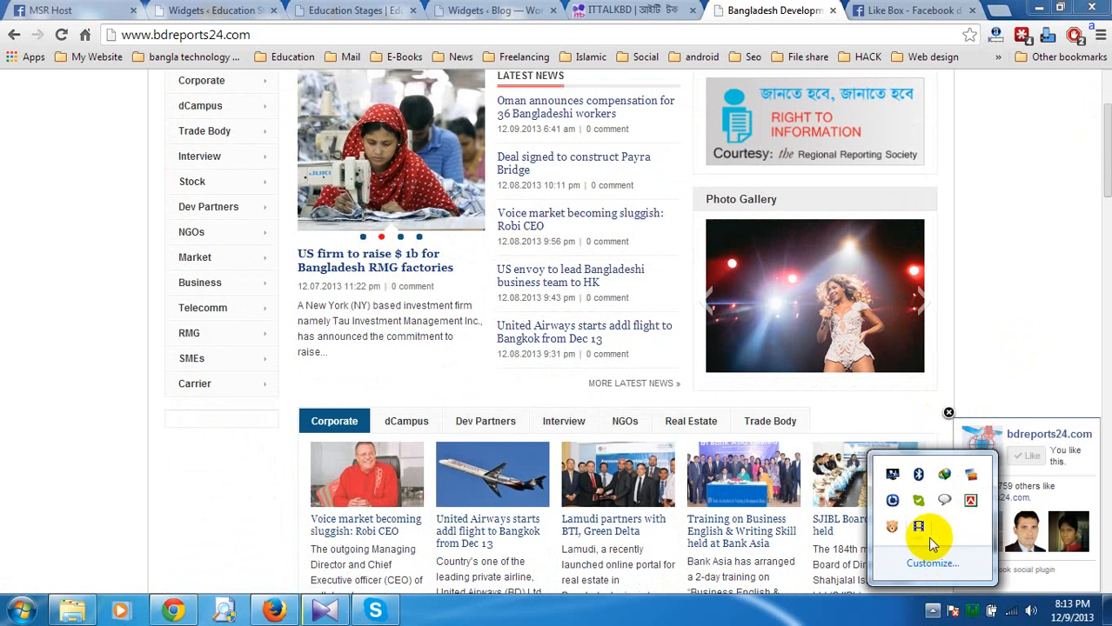